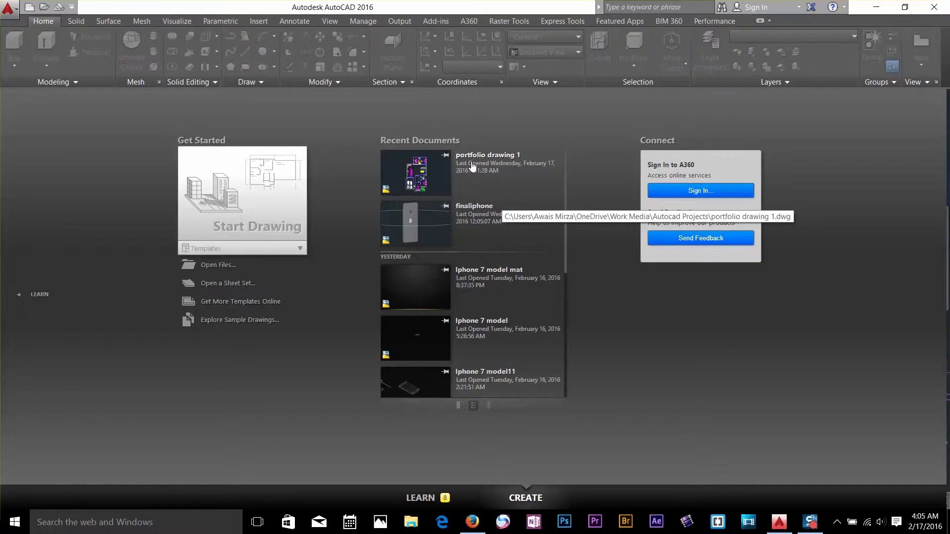
- Open portfolio drawing 1 from Recent Documents and frame the floor plan
click(497, 157)
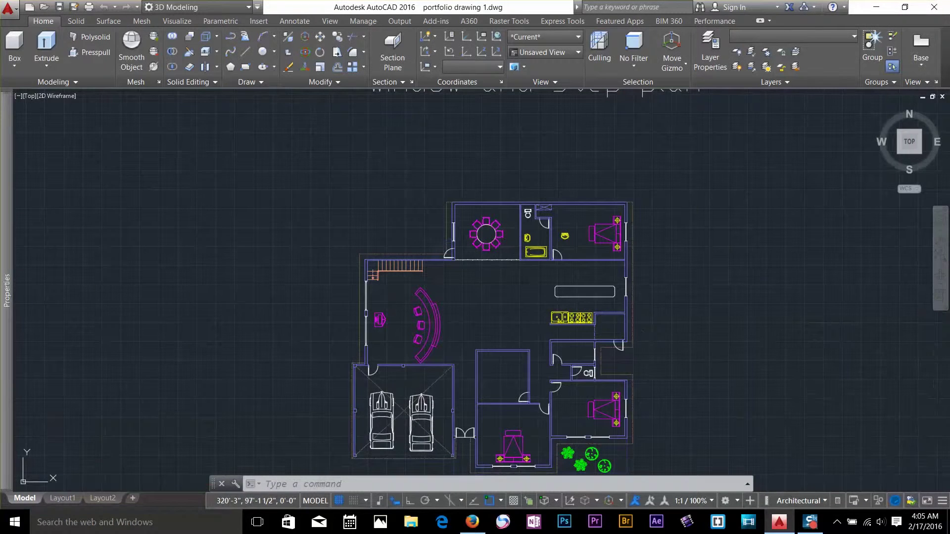
middle_drag(550, 227, 545, 170)
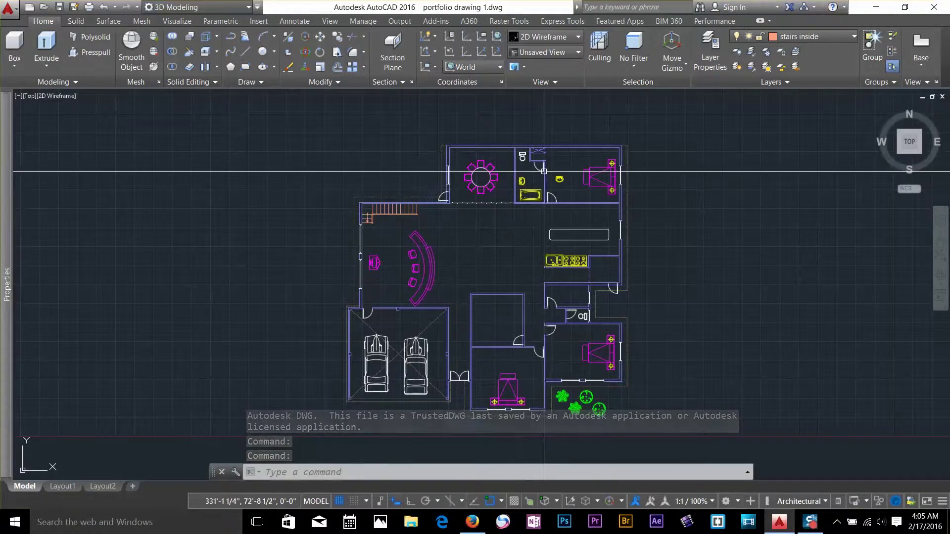
scroll(520, 254, up, 5)
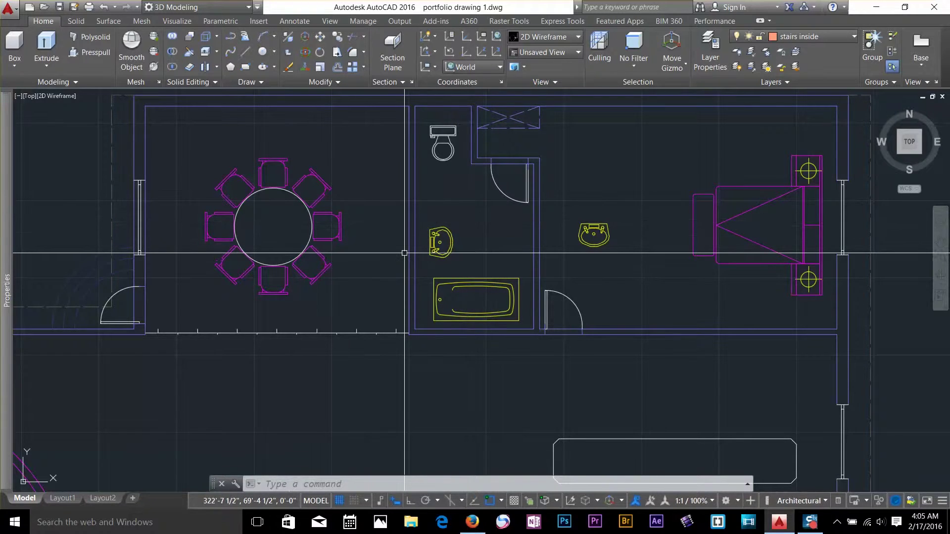
- Copy the bathroom bathtub into empty space left of the floor plan
text(o)
key(Return)
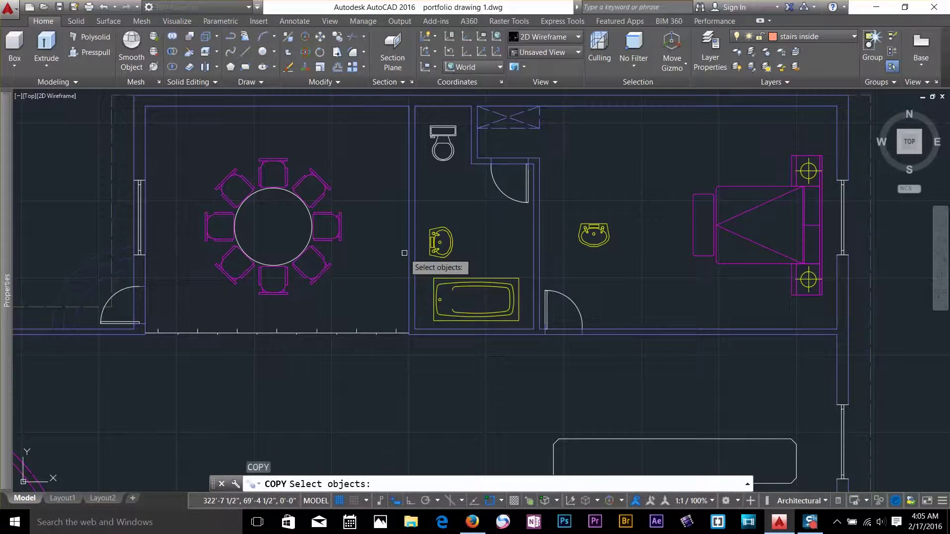
click(503, 276)
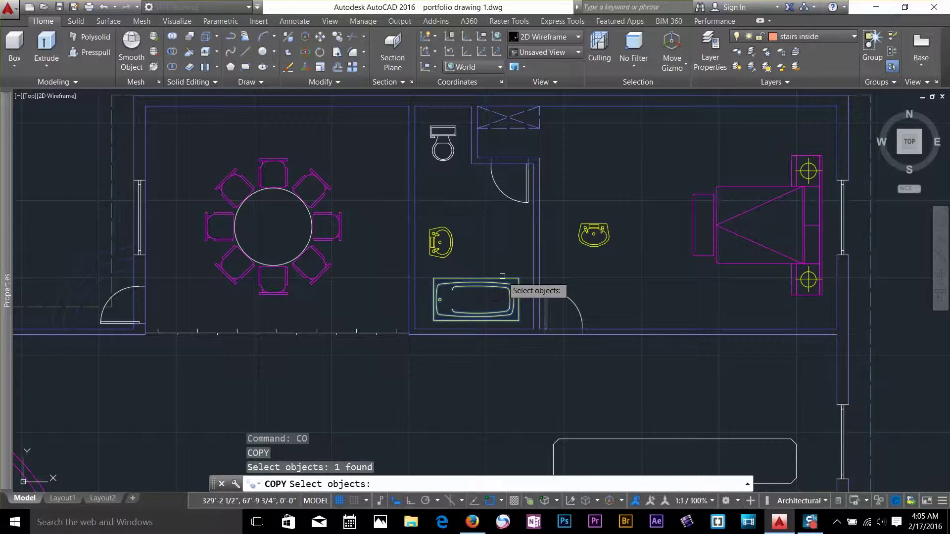
key(Return)
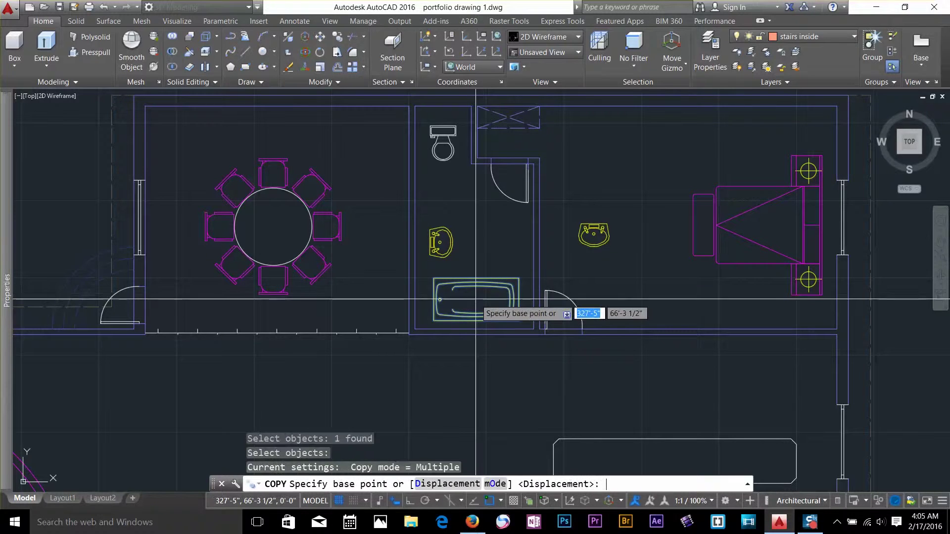
click(475, 301)
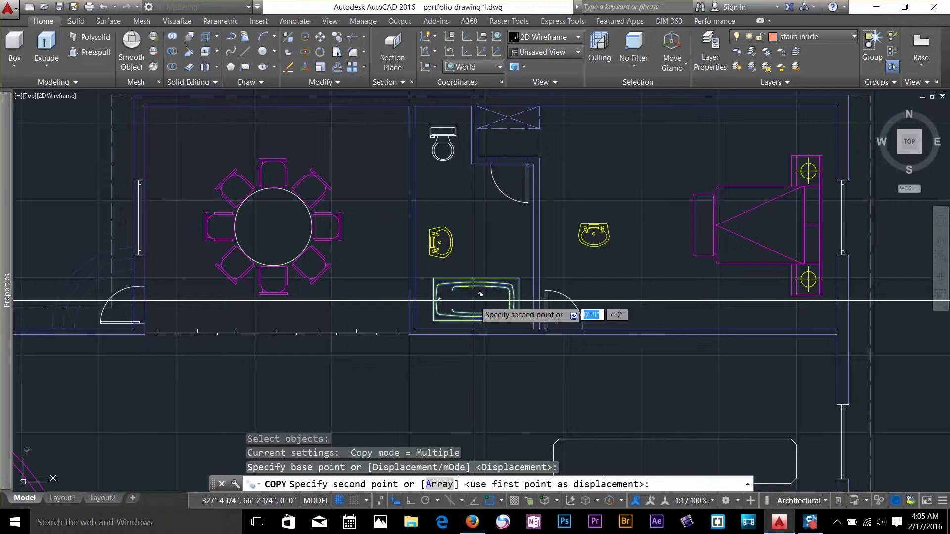
scroll(475, 301, down, 4)
middle_drag(319, 287, 616, 253)
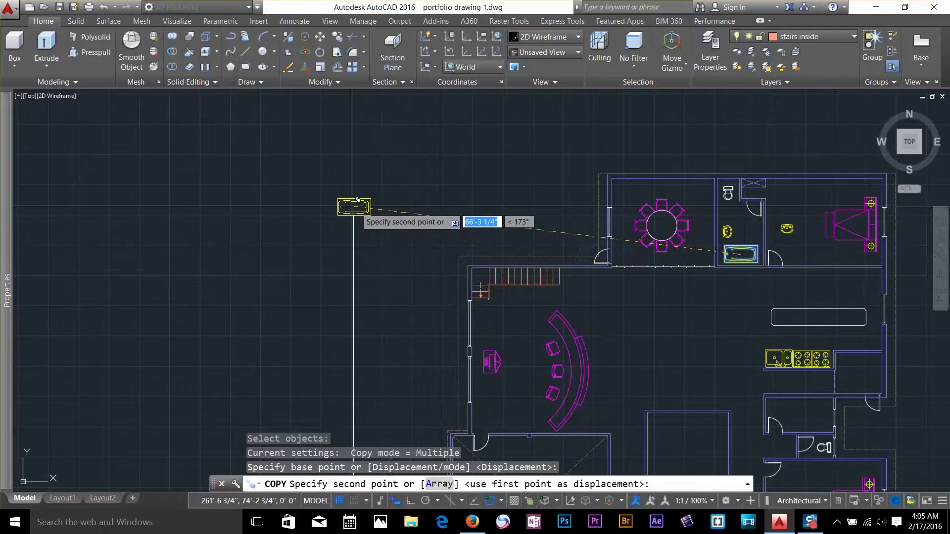
click(372, 191)
scroll(376, 188, up, 4)
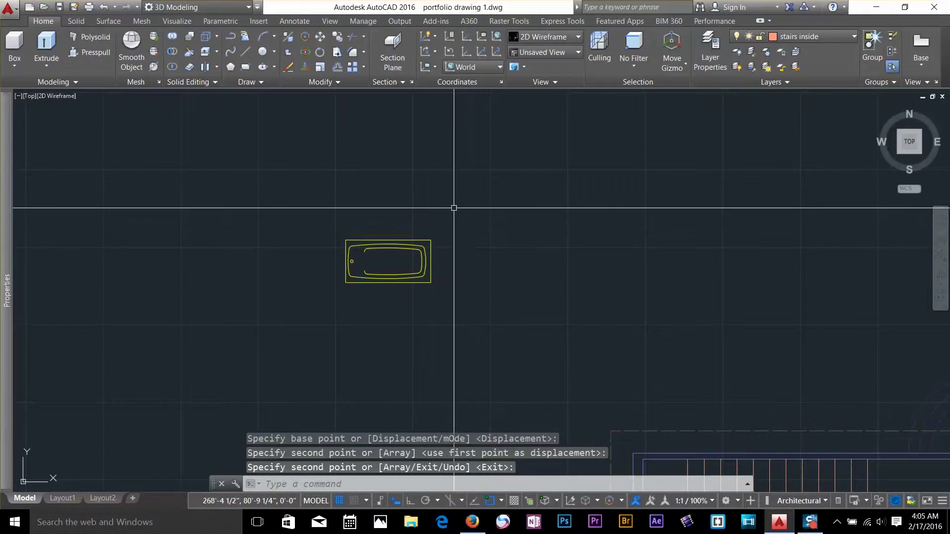
click(321, 53)
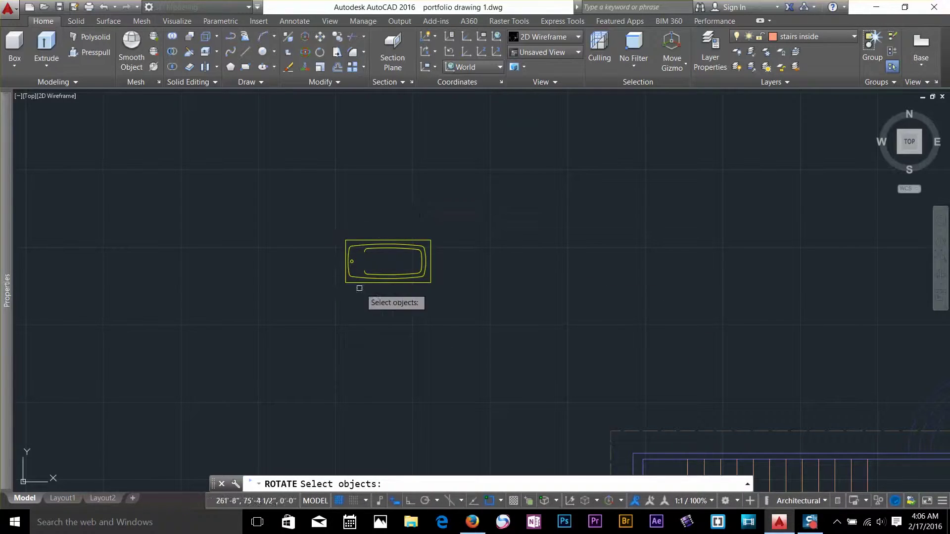
click(386, 244)
key(Return)
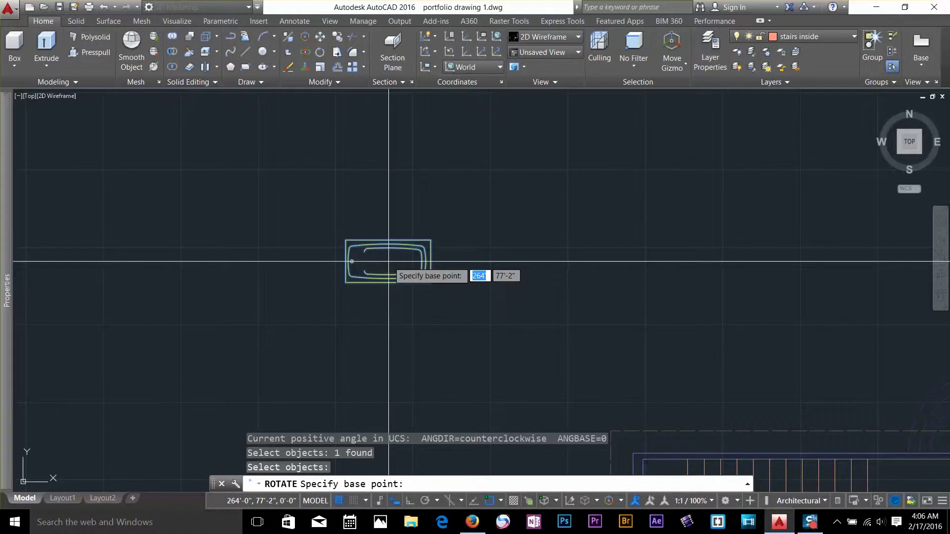
click(389, 262)
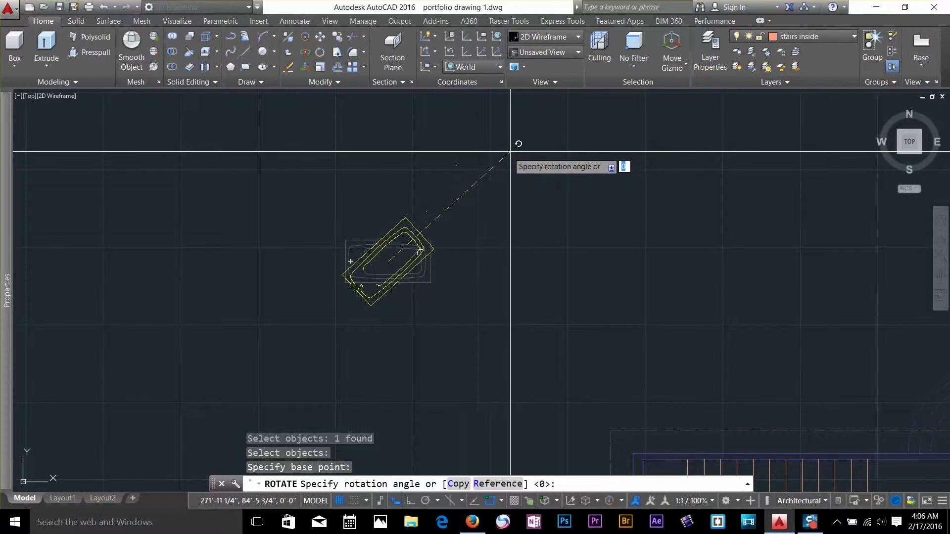
click(538, 141)
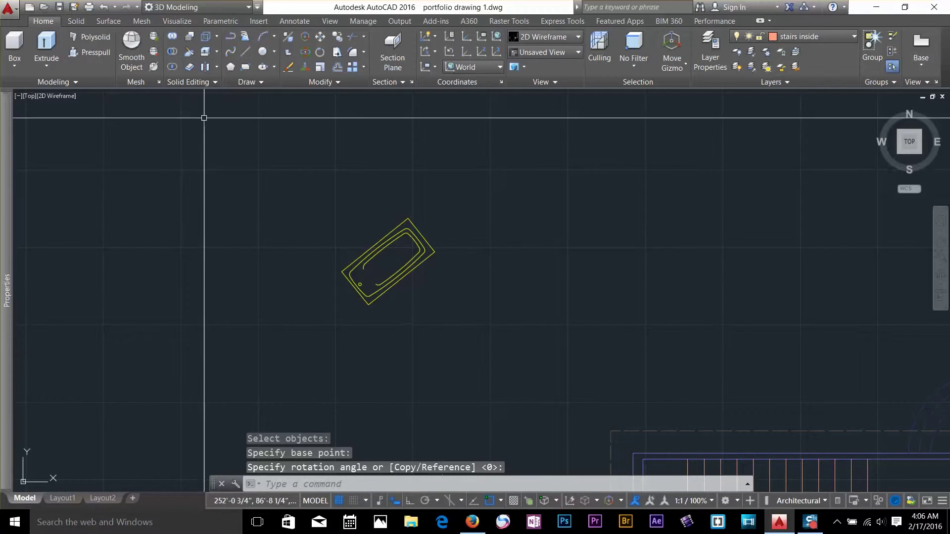
- Undo the earlier rotation, then rotate the copied bathtub 45 degrees about its corner
click(103, 6)
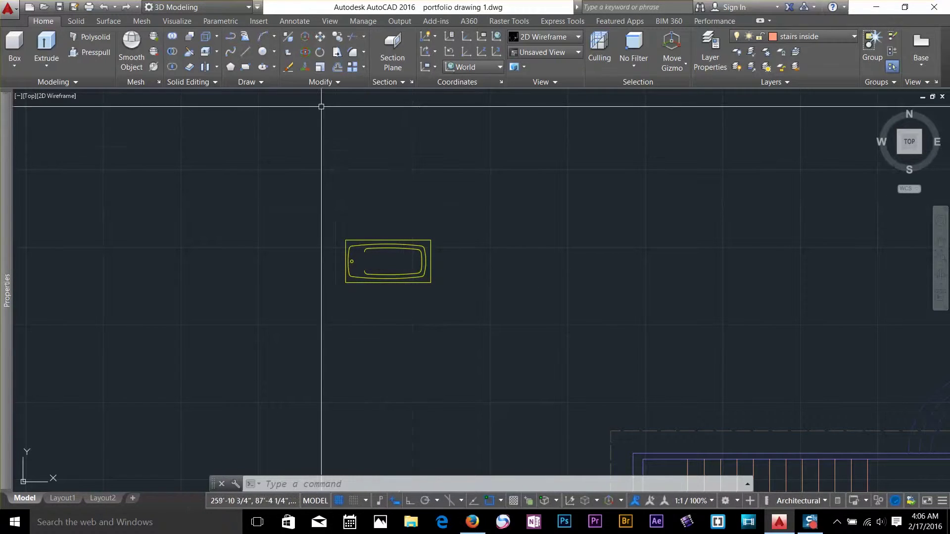
click(320, 53)
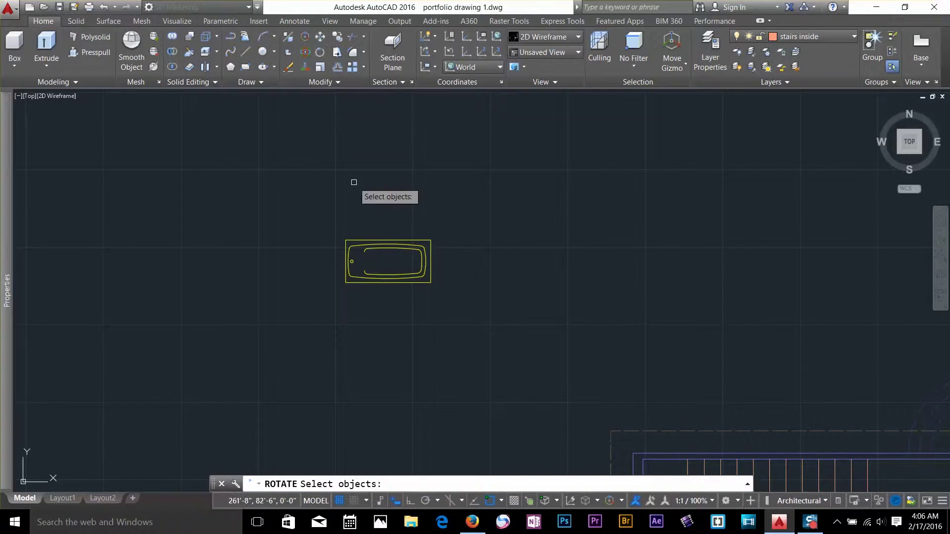
click(379, 242)
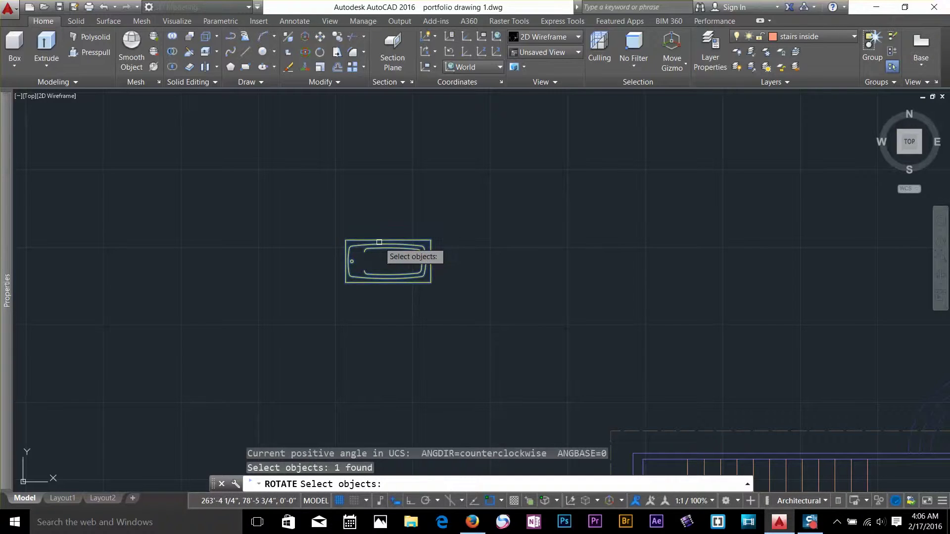
key(Return)
click(388, 264)
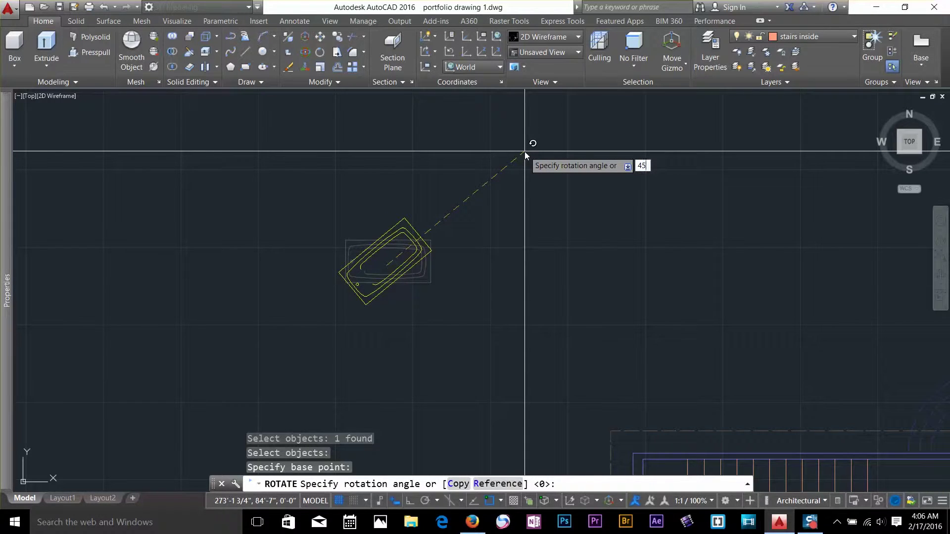
key(Return)
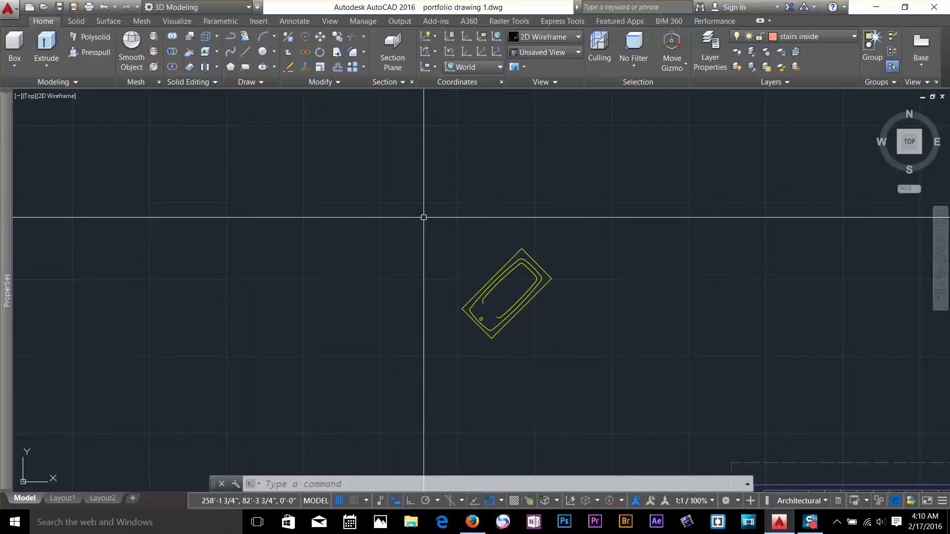
- Draw a vertical guide line straight up from the tub's corner
key(Return)
click(462, 309)
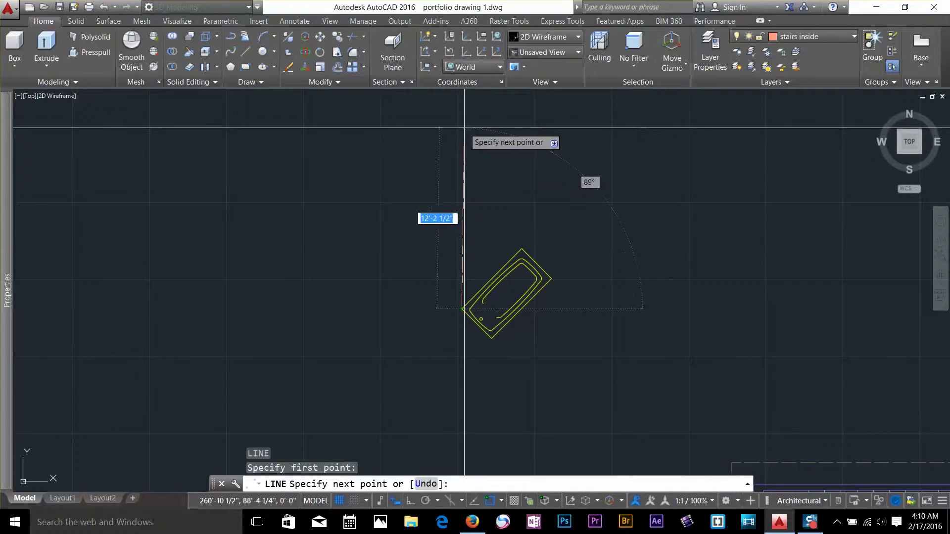
click(464, 128)
key(Return)
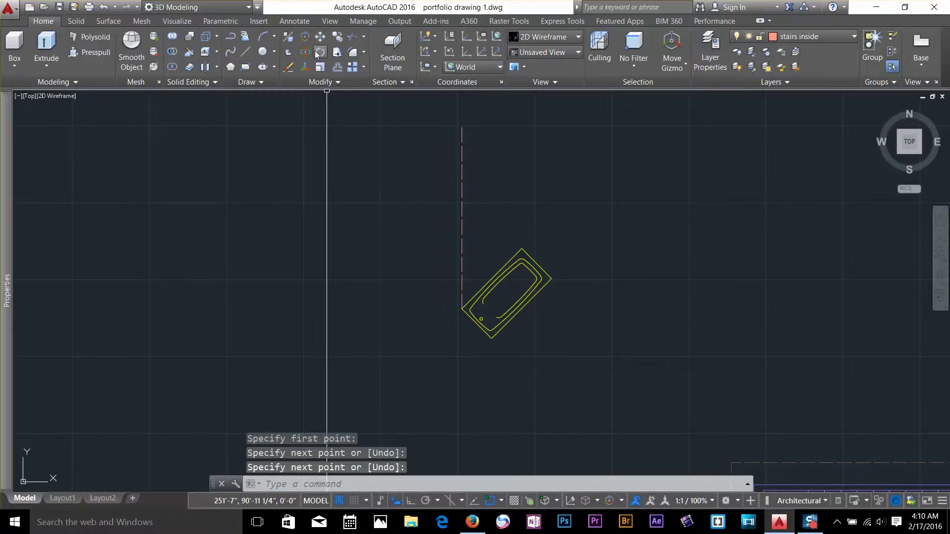
- Rotate a copy of the tub about its corner, aligning it to the guide line's endpoint
click(317, 53)
click(558, 242)
click(505, 284)
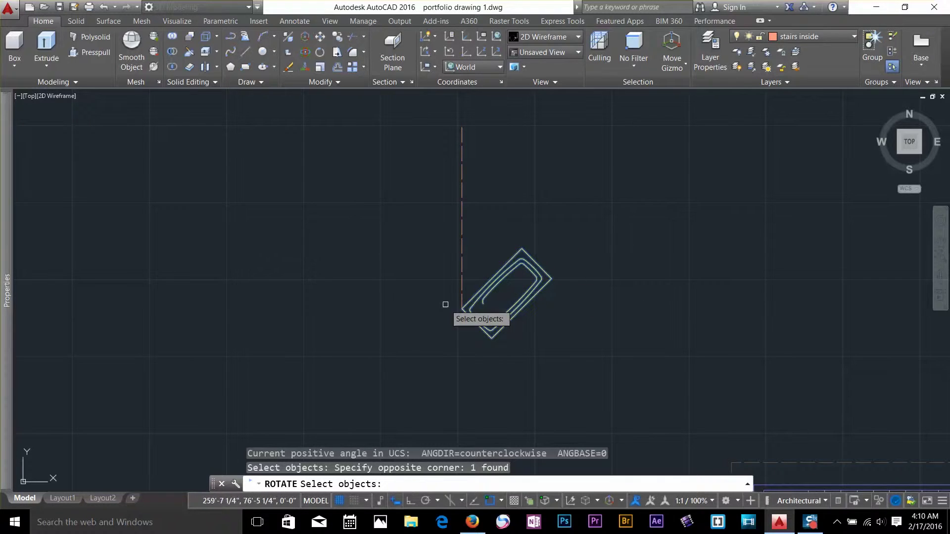
key(Return)
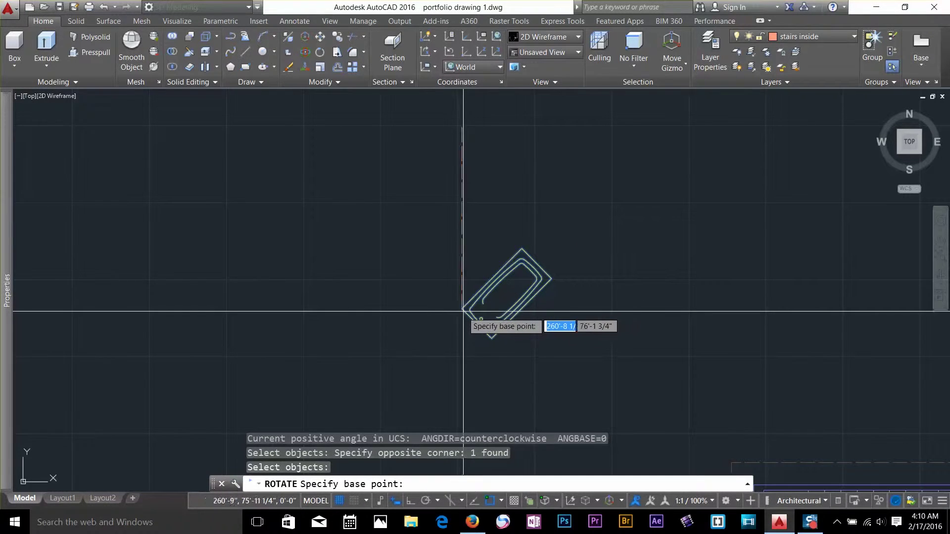
click(462, 309)
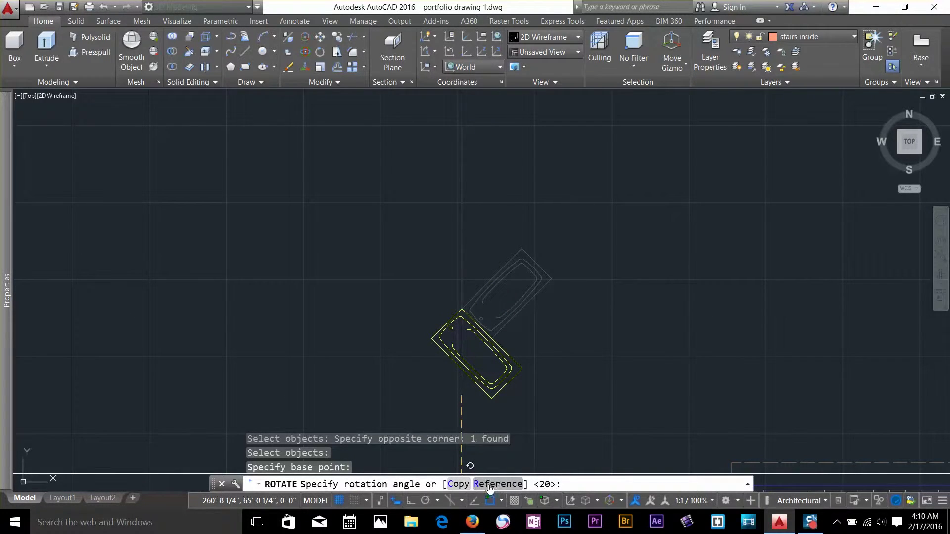
click(458, 484)
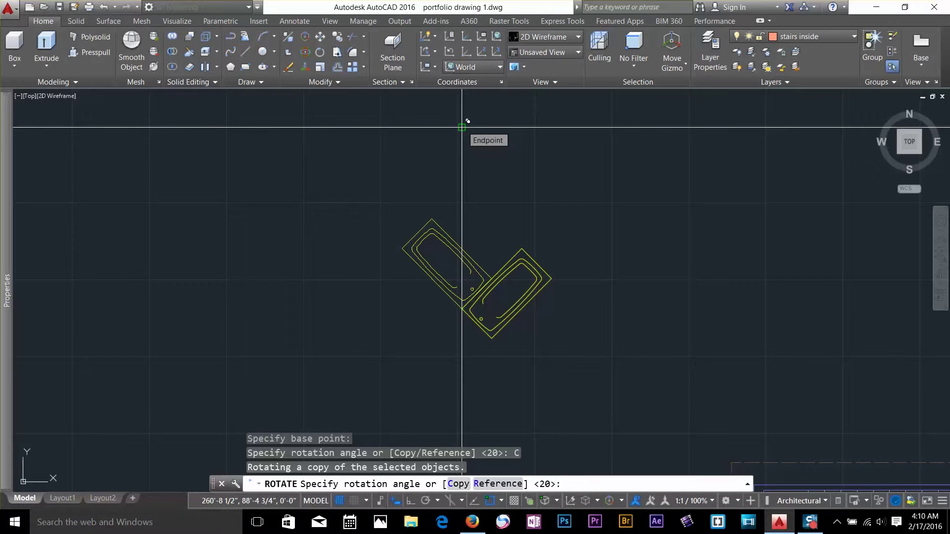
click(461, 134)
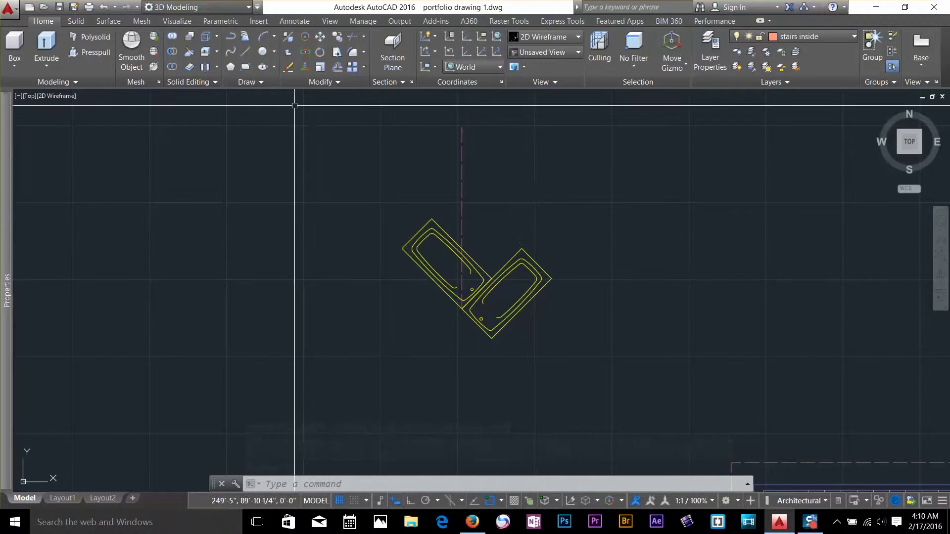
- Erase the two angled demo tubs and the guide line
click(588, 160)
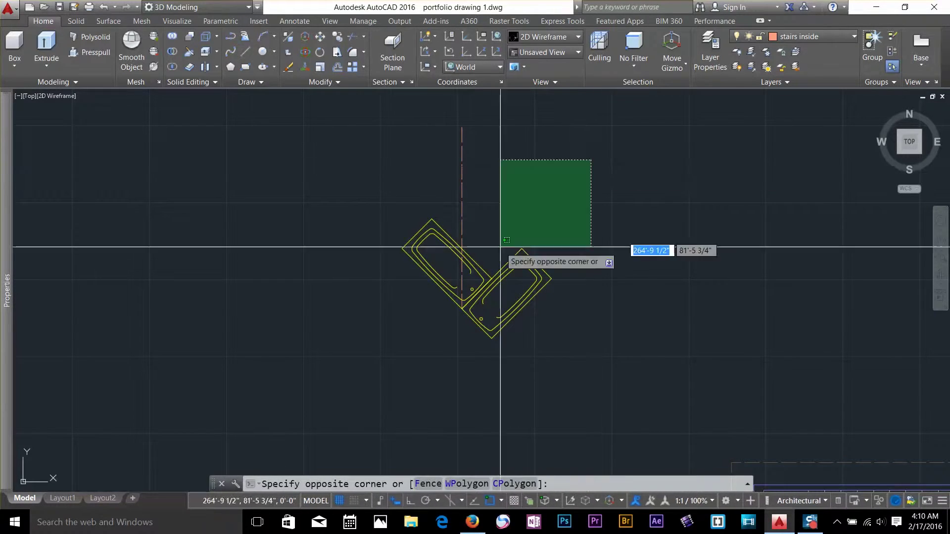
click(498, 251)
key(Delete)
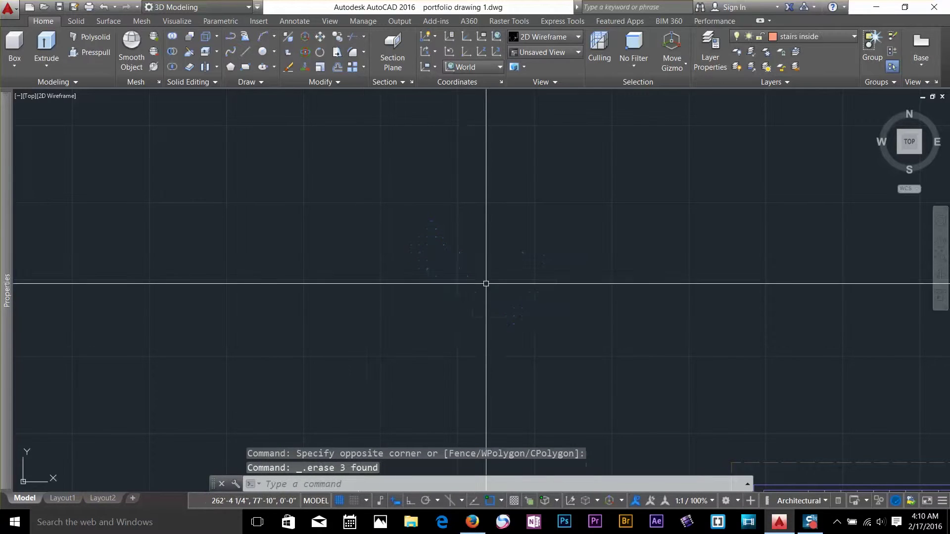
scroll(485, 282, down, 6)
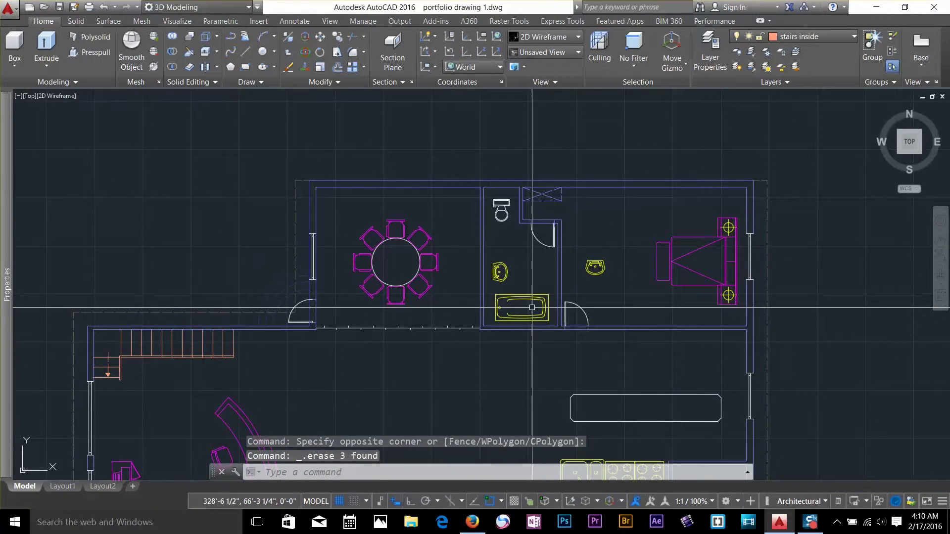
scroll(536, 284, up, 5)
- Start copying the bathroom bathtub with CO, setting a base point on it
text(co)
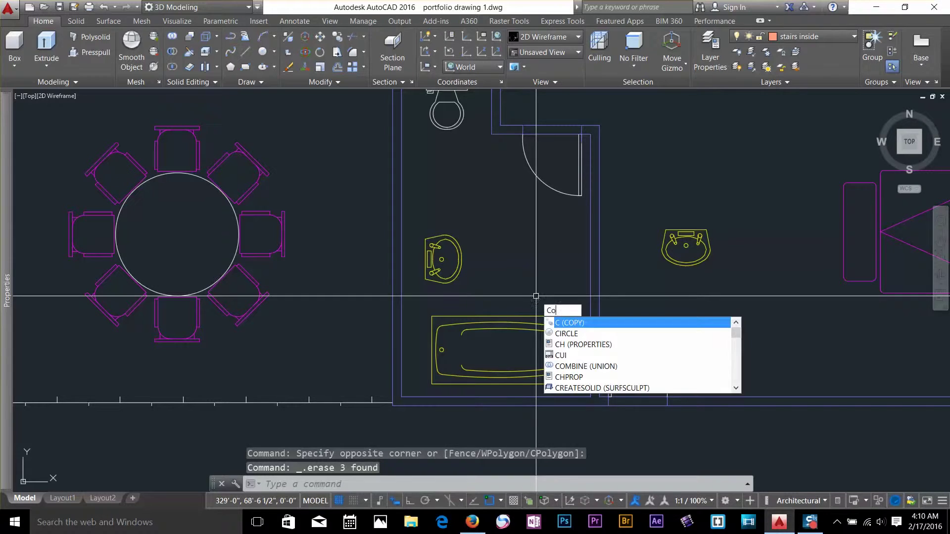
key(Return)
scroll(537, 296, down, 3)
click(520, 309)
click(430, 381)
key(Return)
click(493, 354)
scroll(501, 340, down, 2)
middle_drag(501, 340, 871, 274)
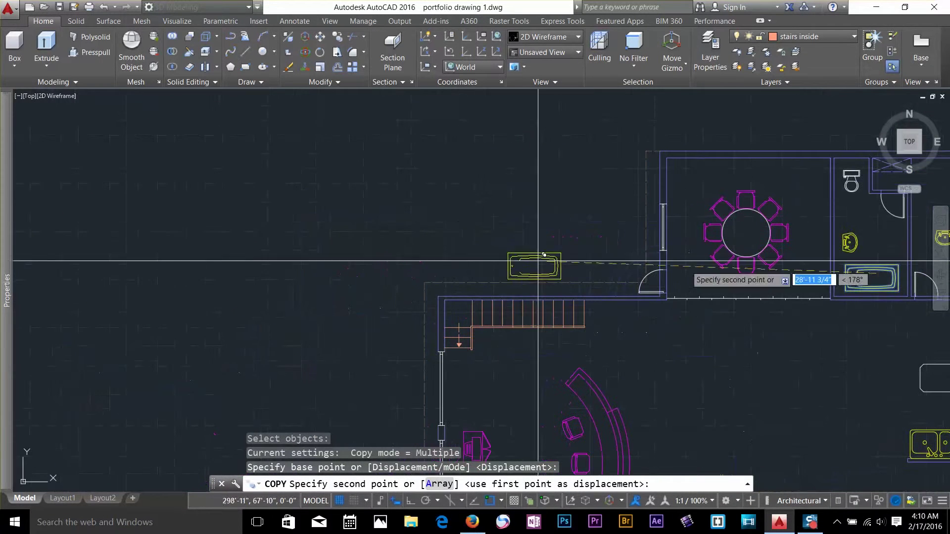
- Place the bathtub copy in open space left of the floor plan
click(330, 192)
key(Return)
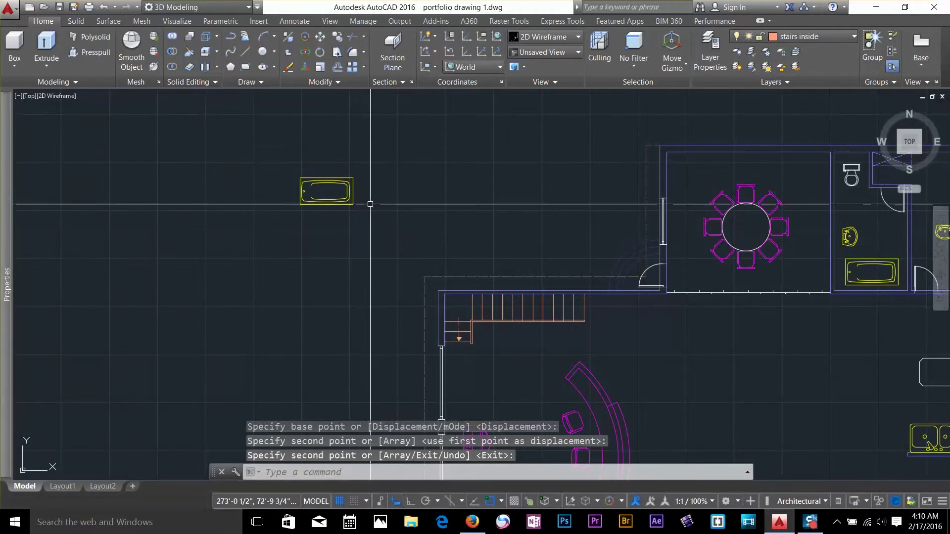
scroll(404, 253, up, 5)
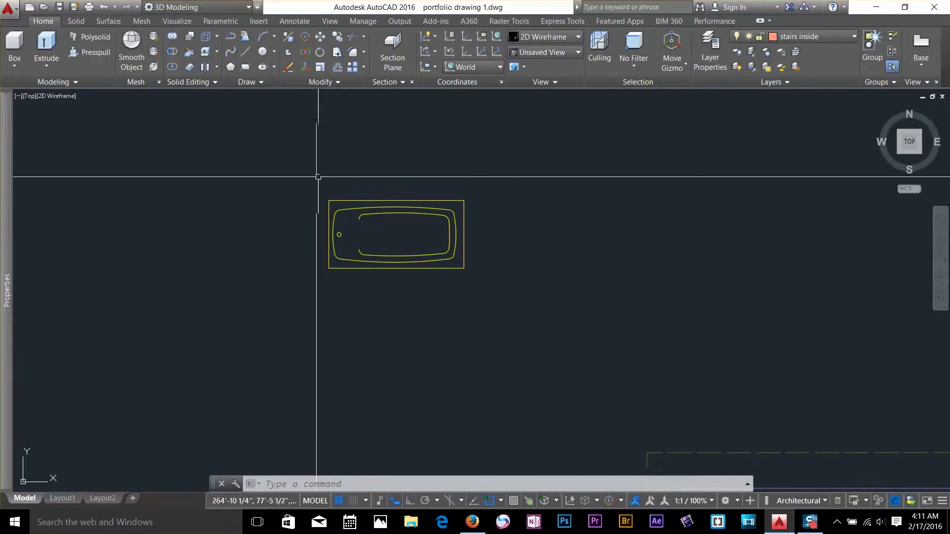
- Start scaling the bathtub copy, with the tub selected
click(320, 68)
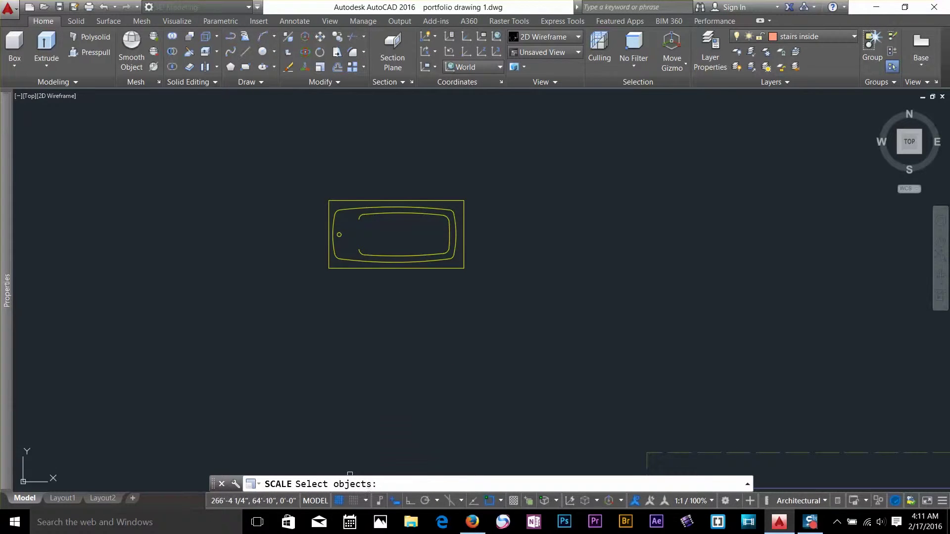
click(401, 204)
key(Return)
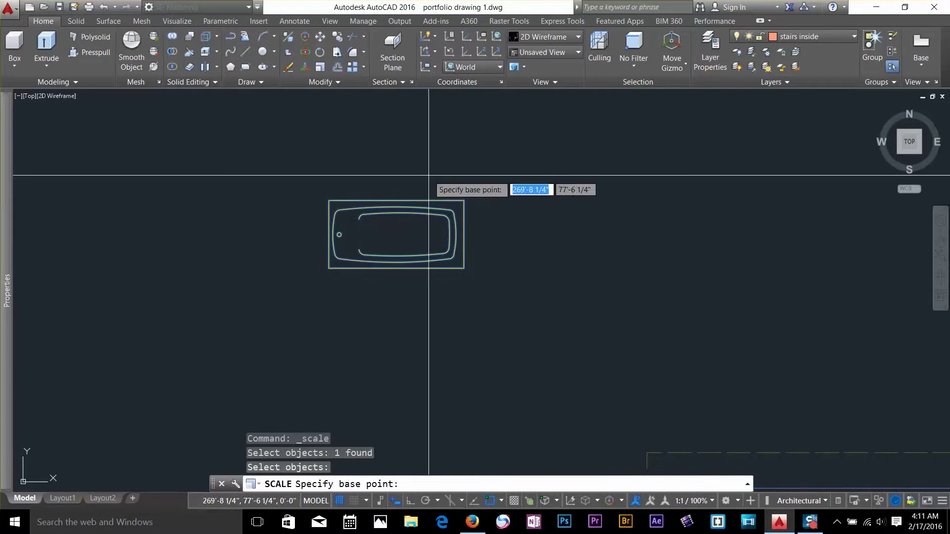
click(399, 236)
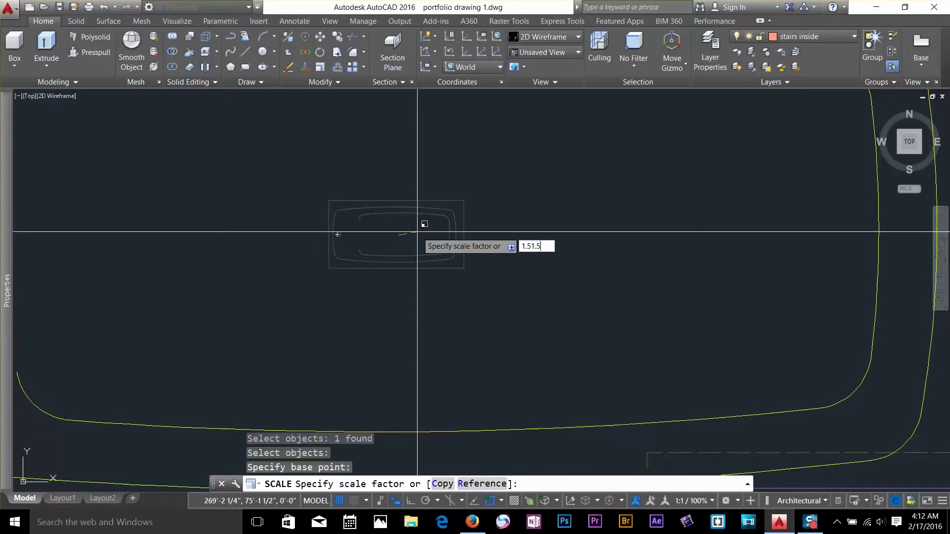
key(Return)
key(Escape)
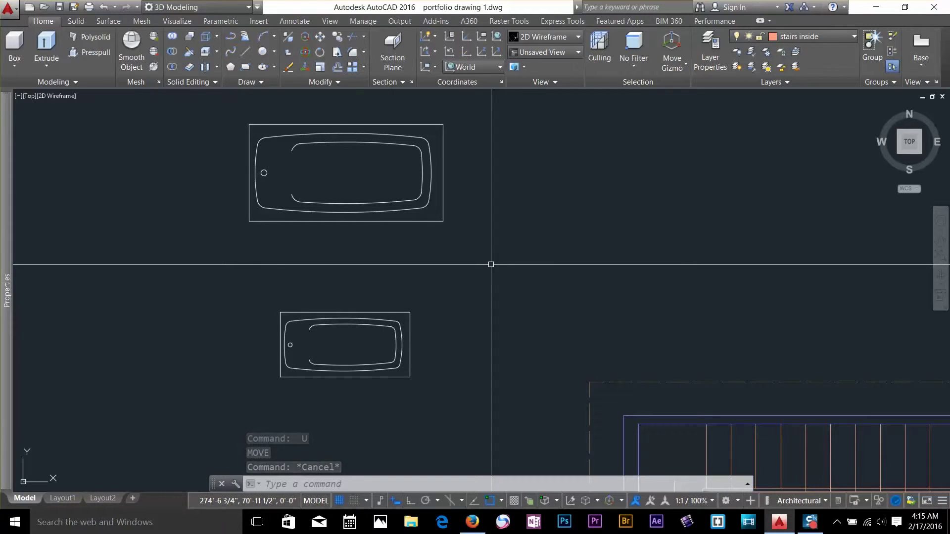
- Move the small tub by its corner to sit under the enlarged tub's bottom-left corner
text(m)
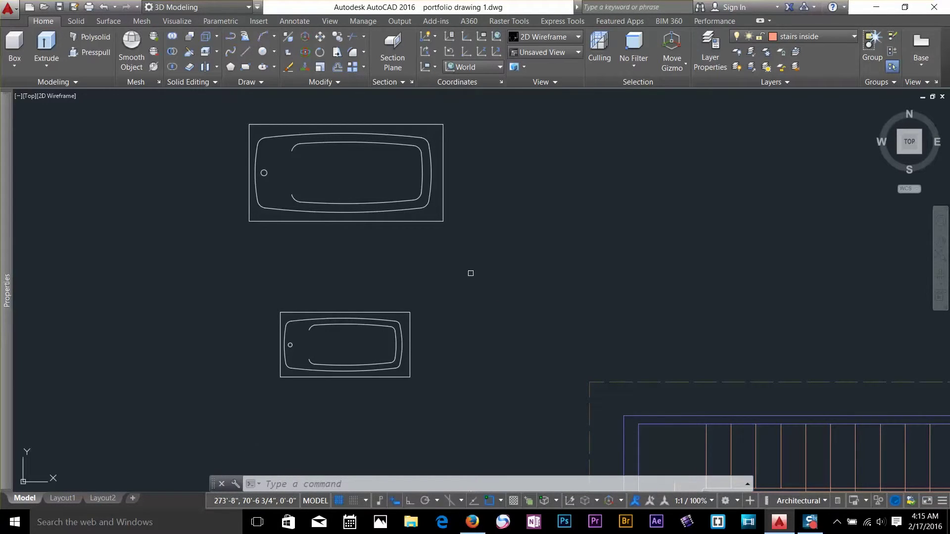
key(Return)
click(442, 290)
click(255, 387)
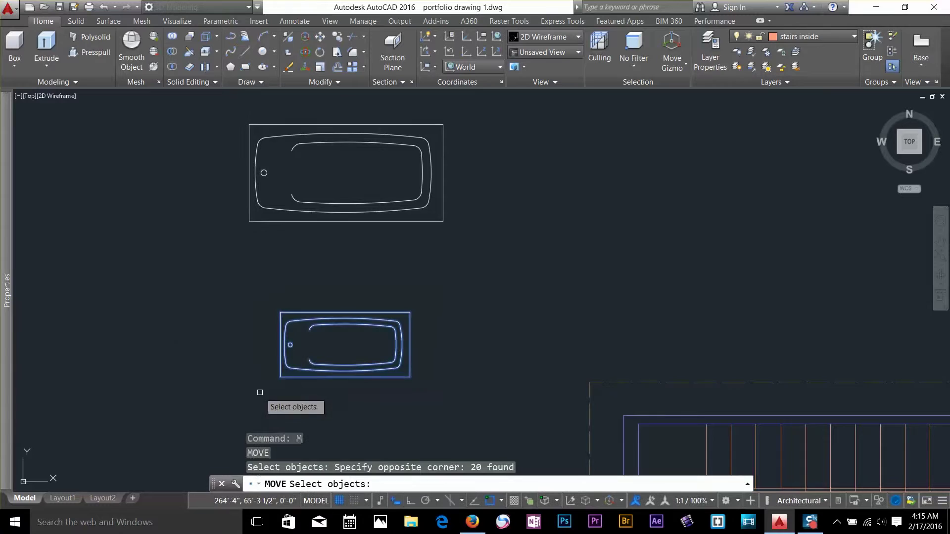
key(Return)
click(280, 313)
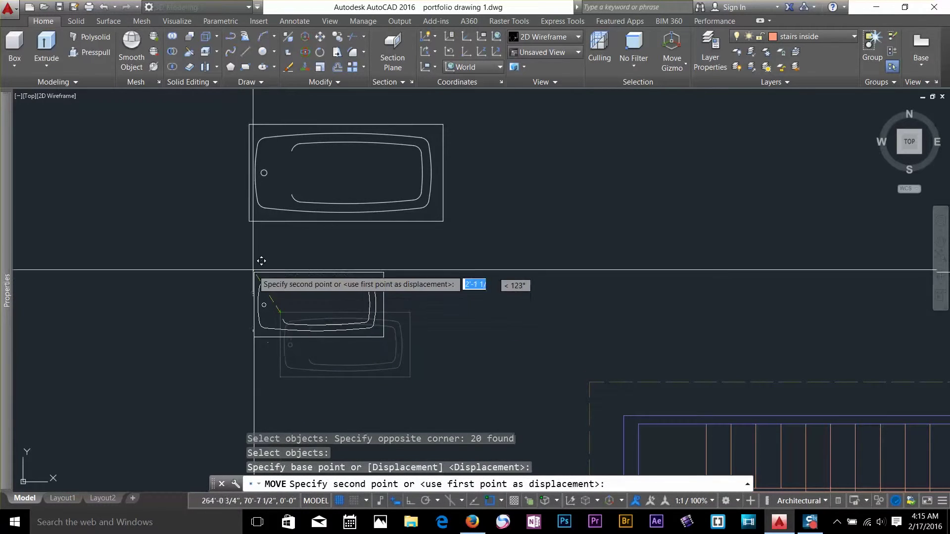
click(249, 221)
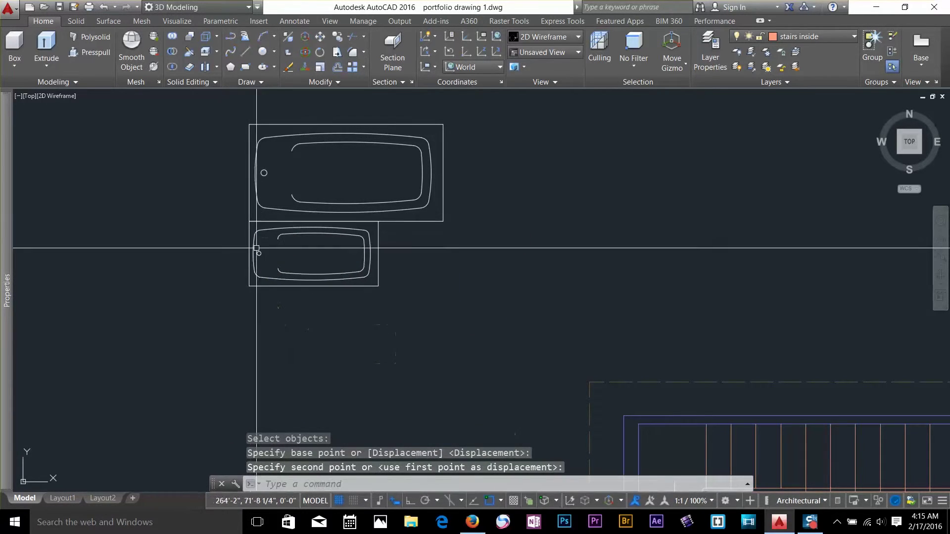
middle_drag(303, 258, 340, 327)
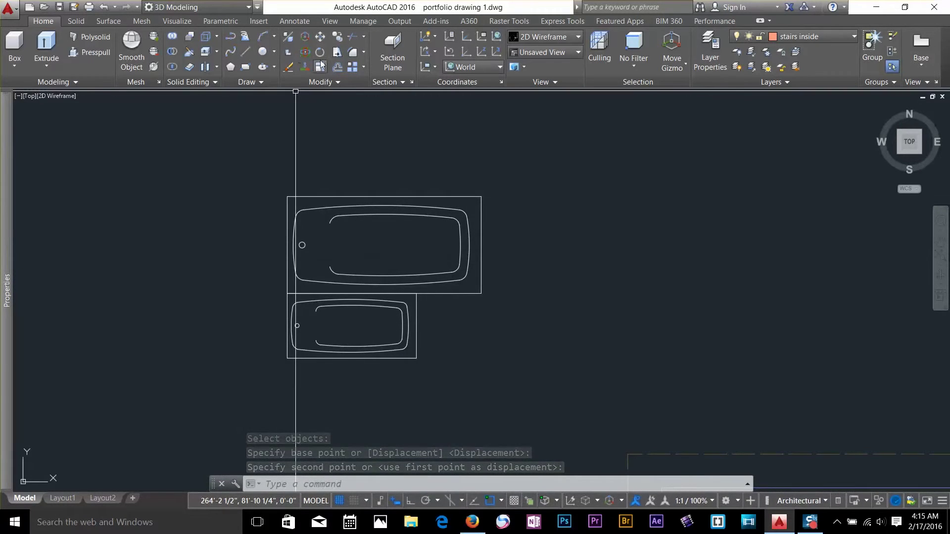
- Start scaling and window-select the lower tub's pieces
click(335, 52)
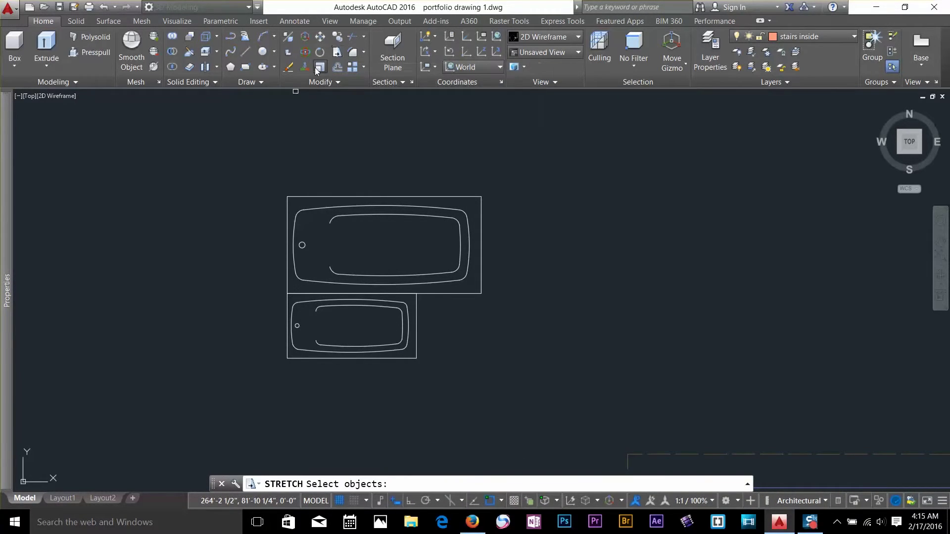
click(318, 69)
click(468, 314)
click(297, 376)
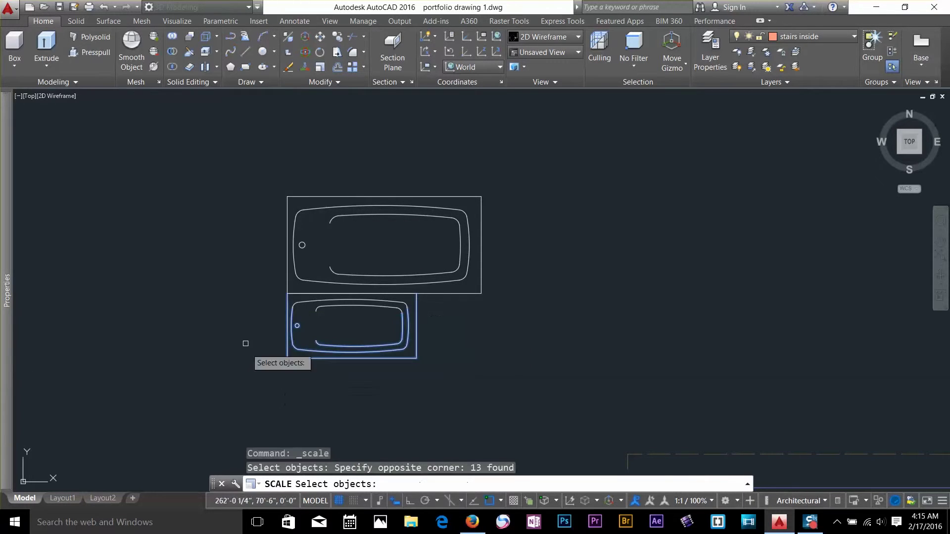
click(269, 304)
click(431, 348)
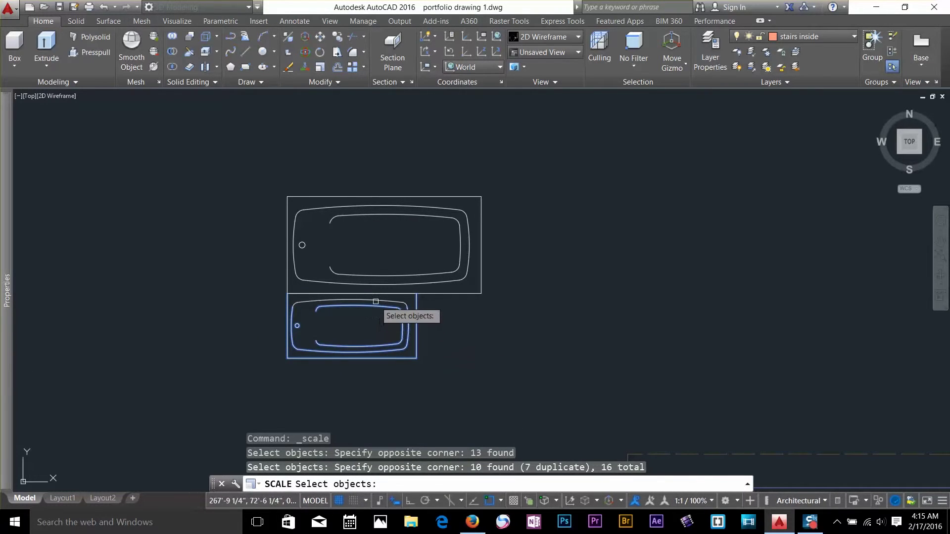
click(376, 301)
- Finish selecting the lower tub, base at its top-left corner, and choose Reference
scroll(300, 309, up, 2)
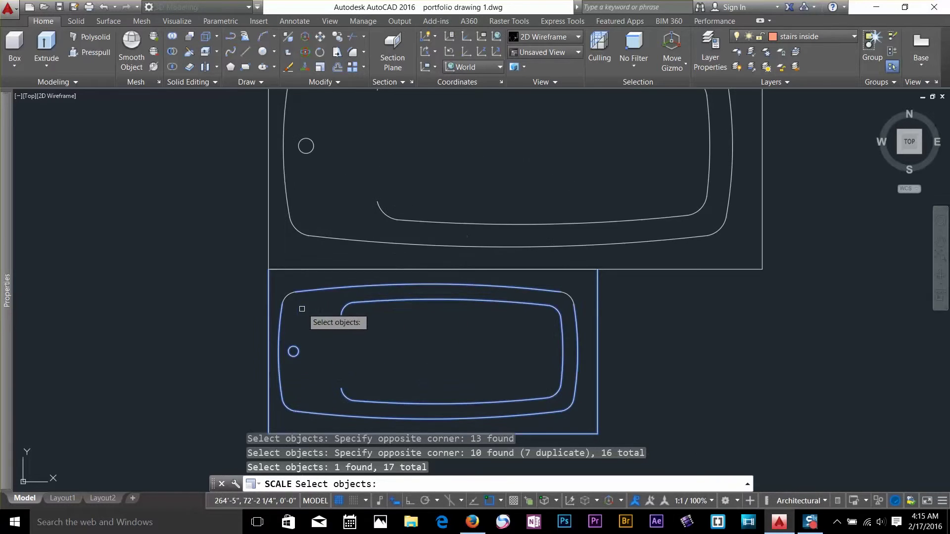
click(302, 309)
click(281, 288)
scroll(285, 292, down, 2)
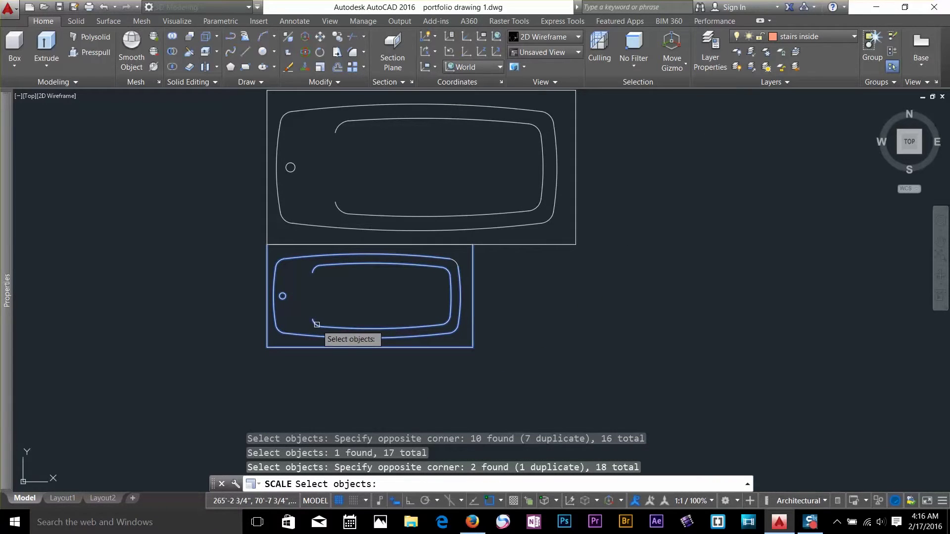
key(Return)
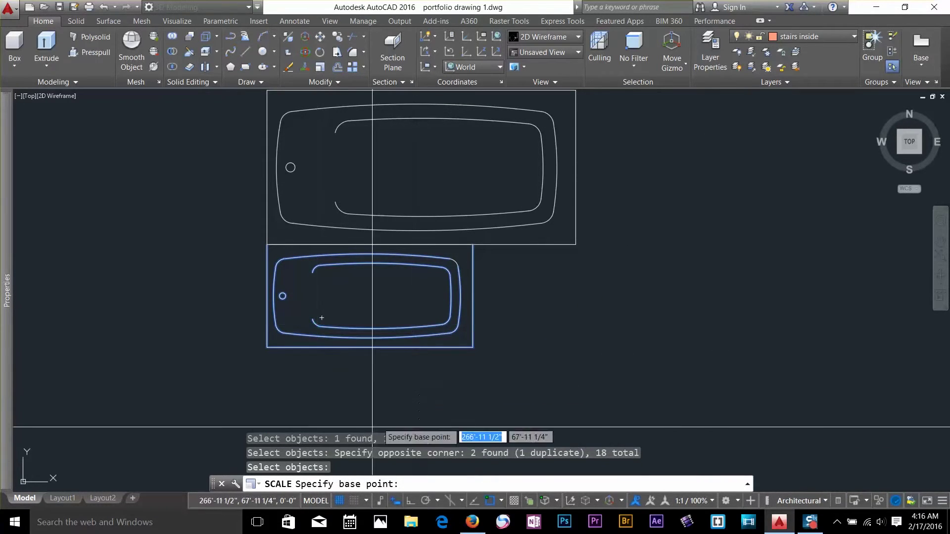
click(267, 245)
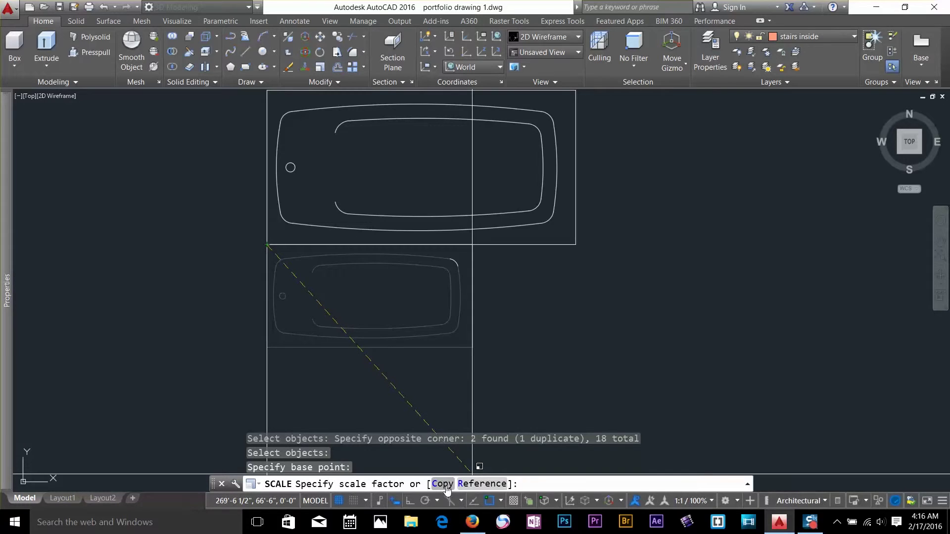
click(482, 485)
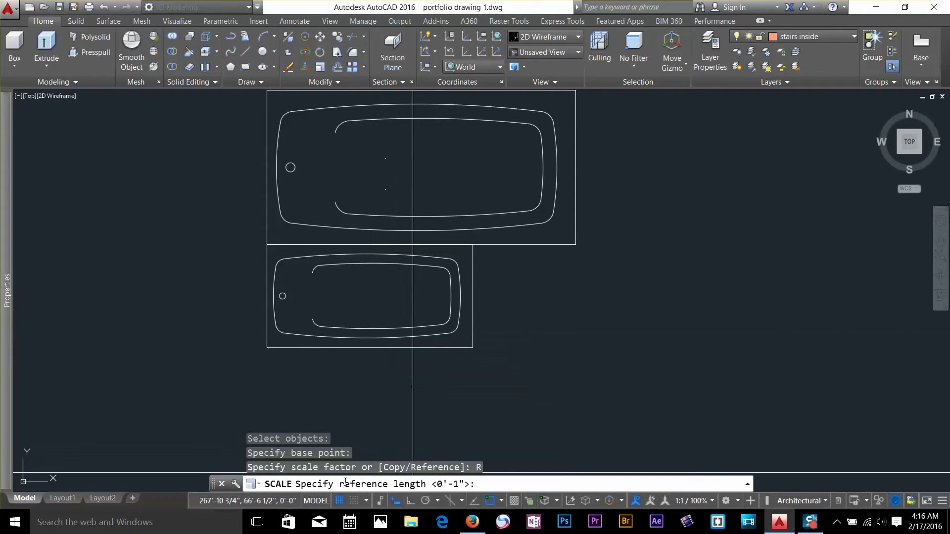
- Use the lower tub's top edge as reference, snapping the new length to the upper tub's right corner
click(267, 244)
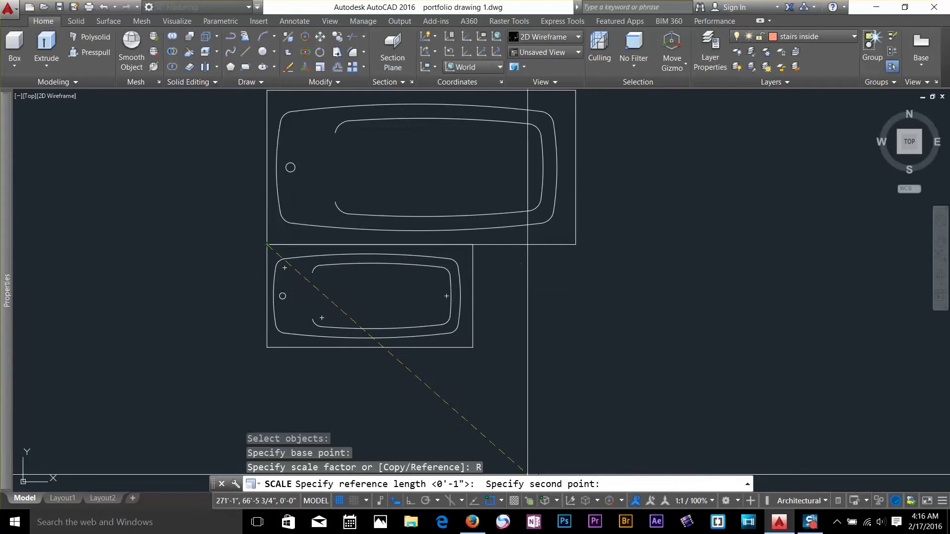
click(472, 244)
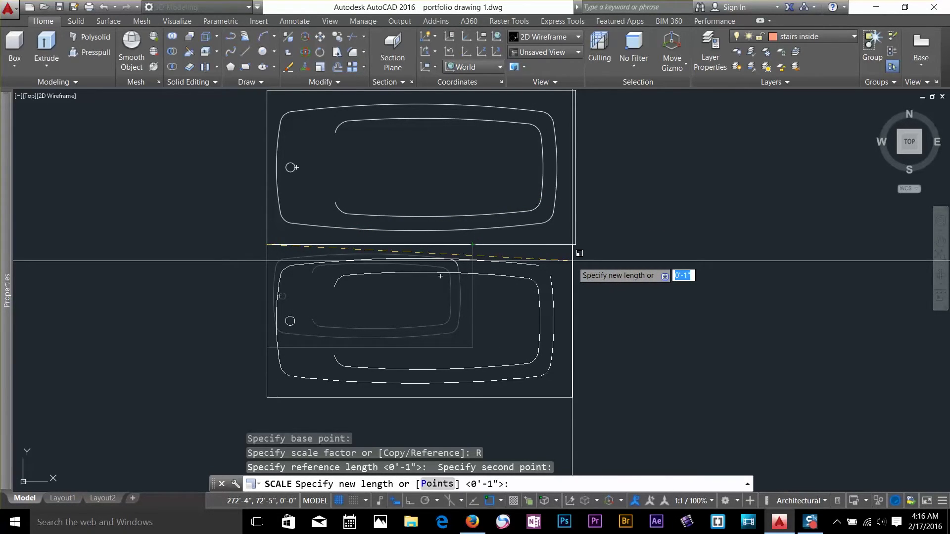
shift+right_click(572, 261)
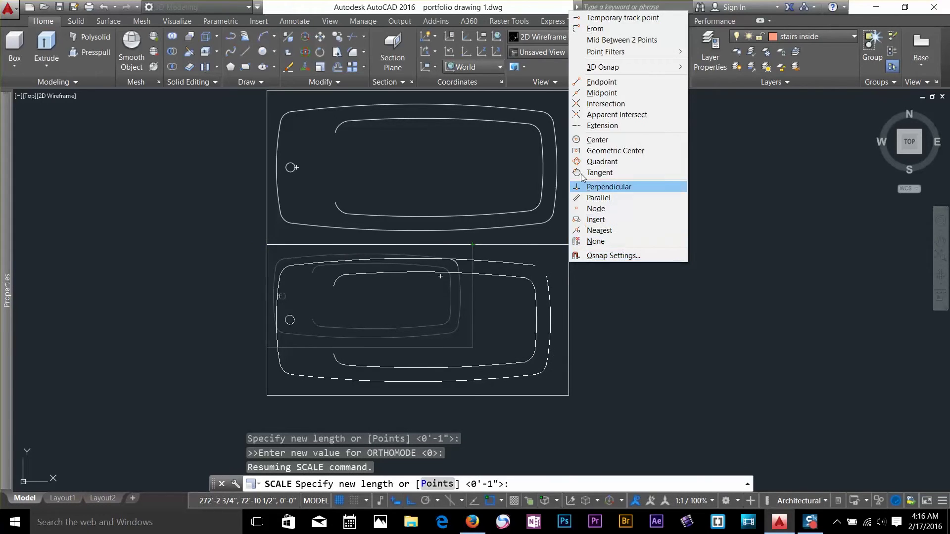
click(602, 82)
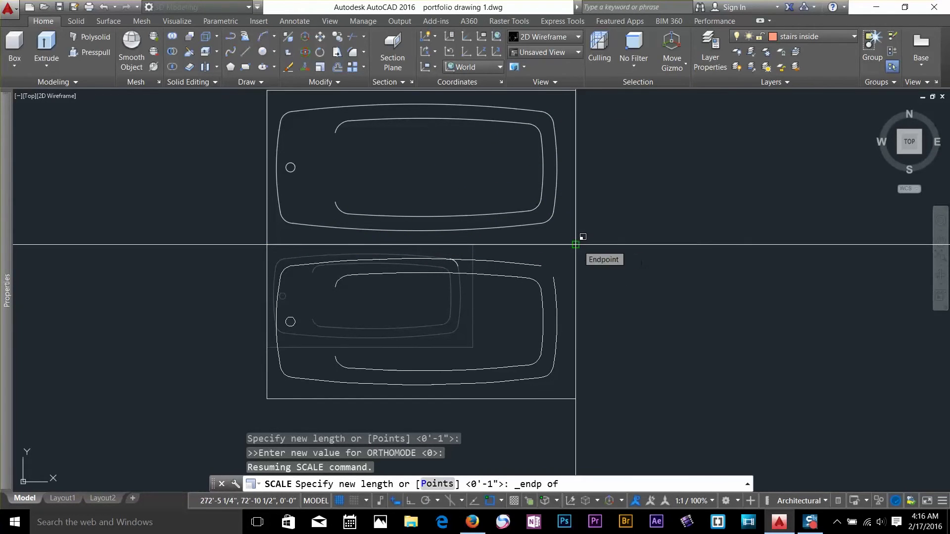
click(576, 244)
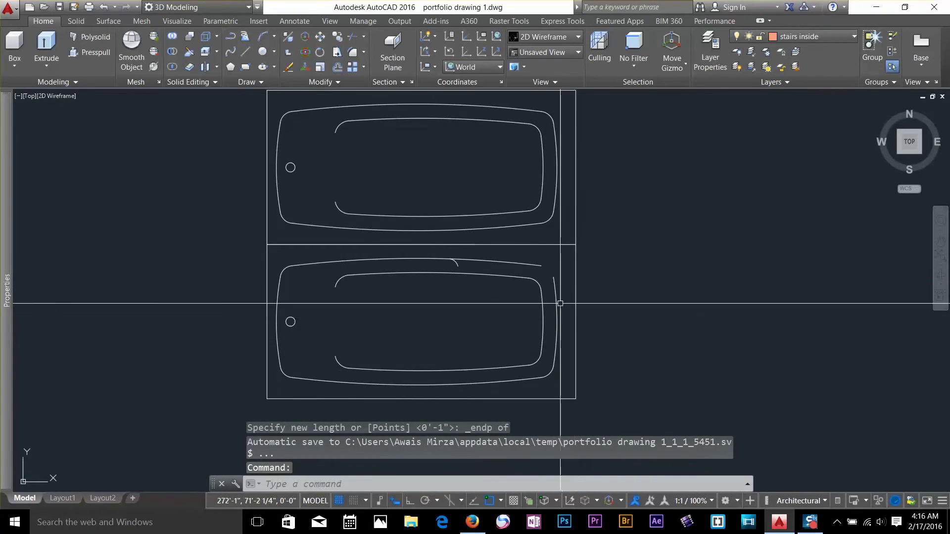
scroll(522, 261, down, 3)
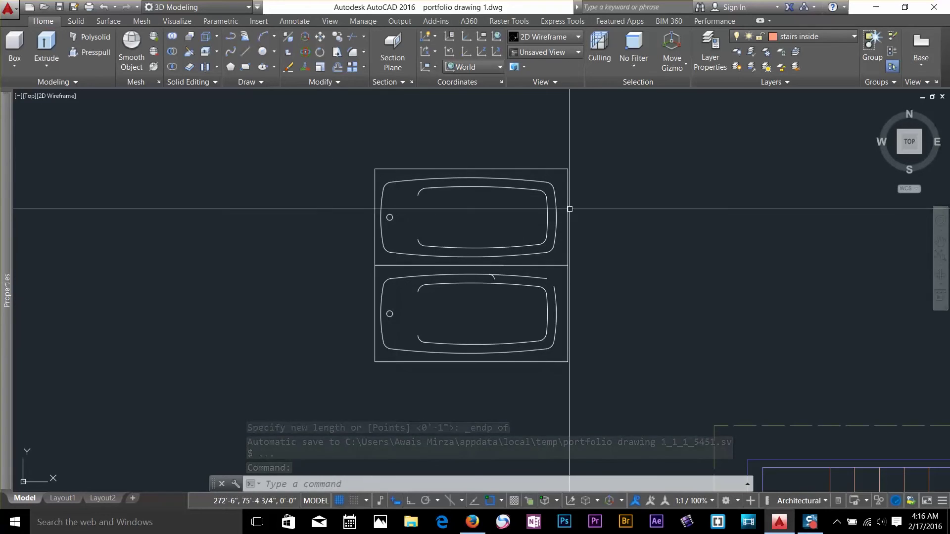
scroll(576, 313, down, 3)
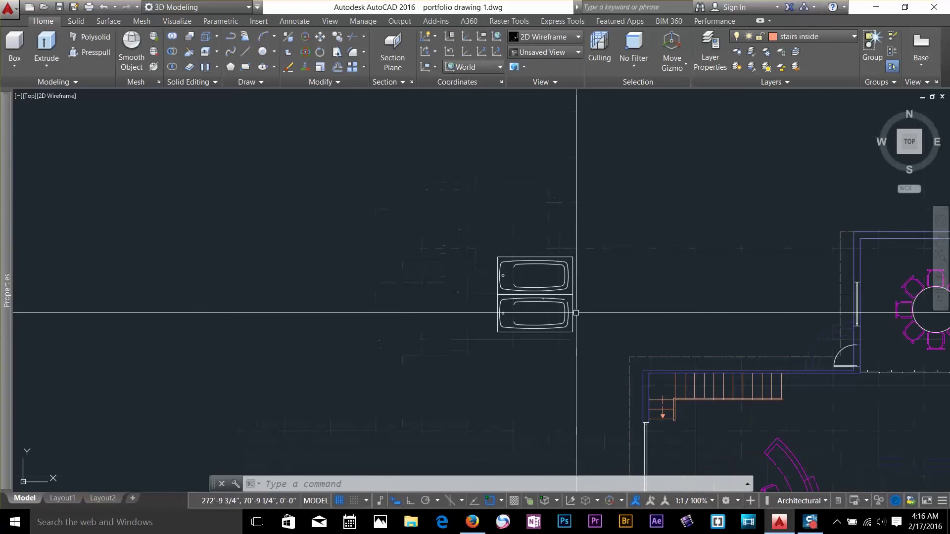
- Erase both stacked demo bathtubs and pan back to the floor plan rooms
click(601, 218)
click(495, 352)
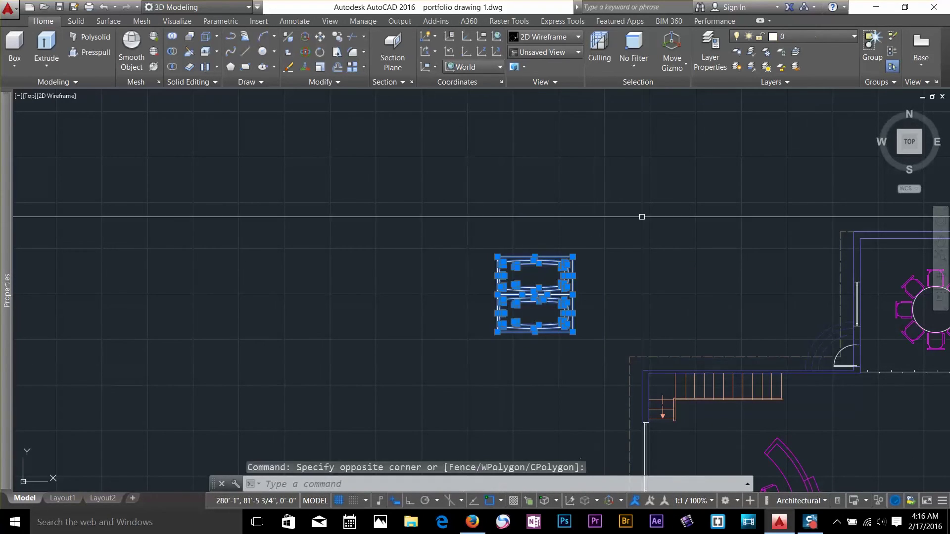
key(Delete)
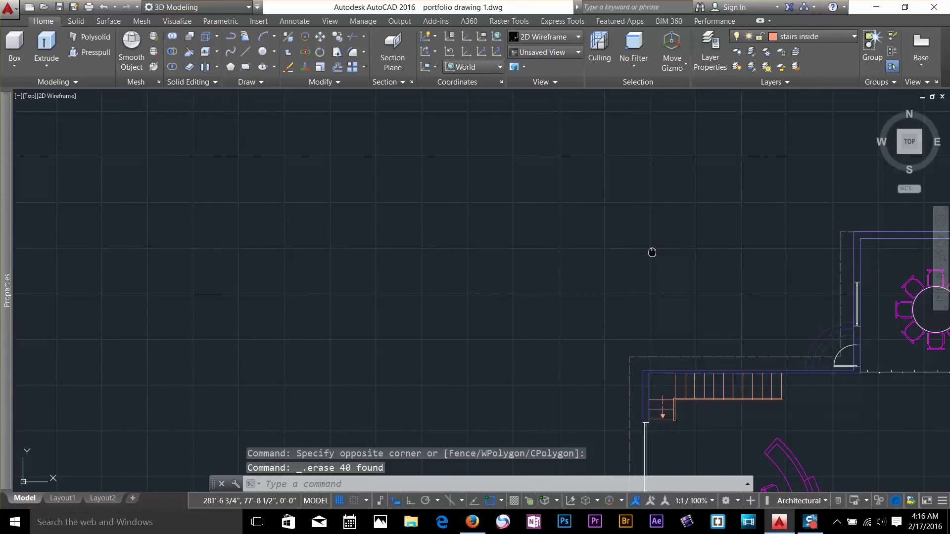
mouse_move(651, 252)
middle_down()
mouse_move(285, 215)
mouse_move(218, 198)
middle_up()
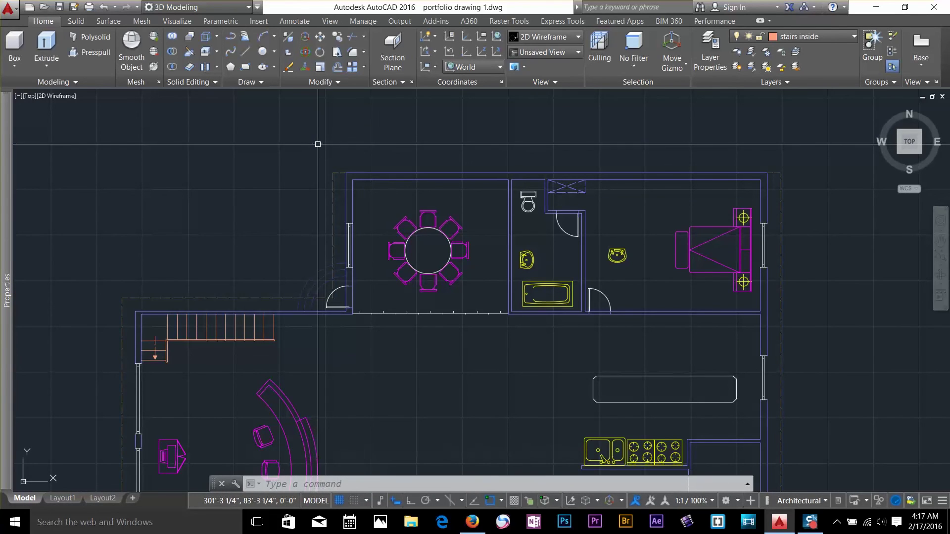
click(317, 145)
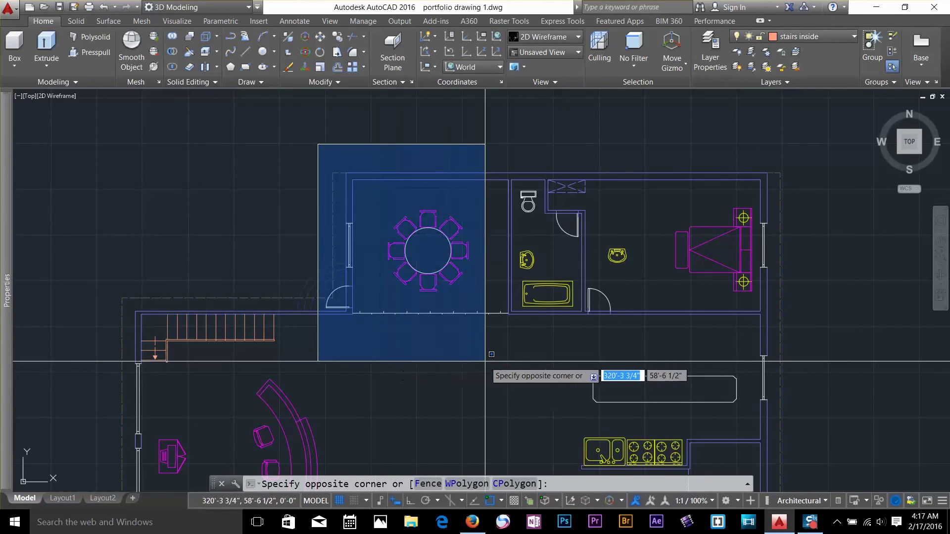